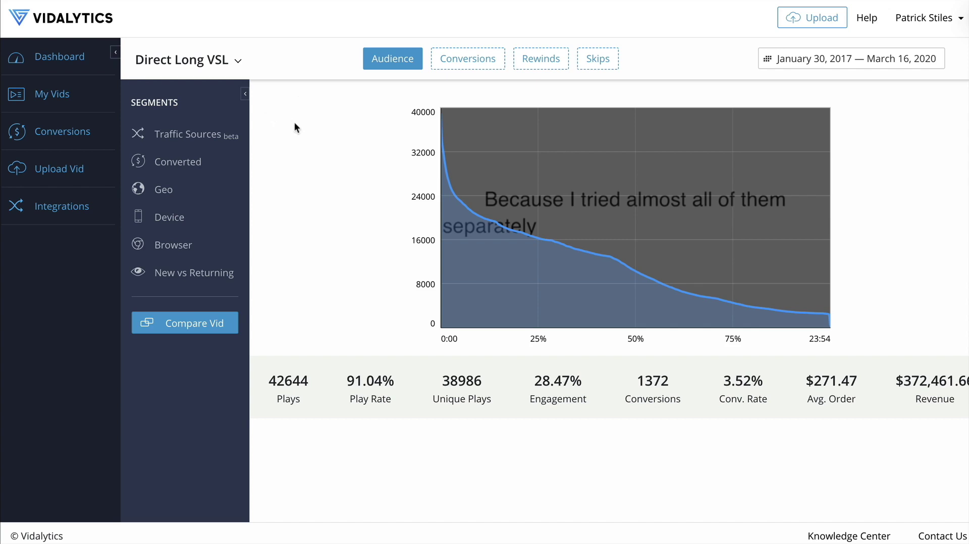
Step: Collapse the main navigation and segments sidebars, and overlay Conversions on the Direct Long VSL audience graph
{"action": "left_click", "coordinate": [115, 52]}
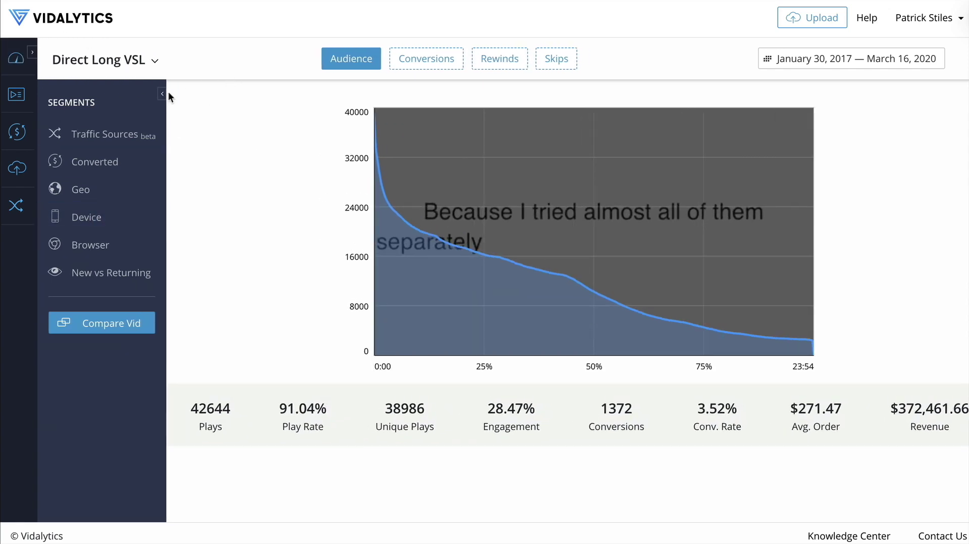
{"action": "left_click", "coordinate": [163, 93]}
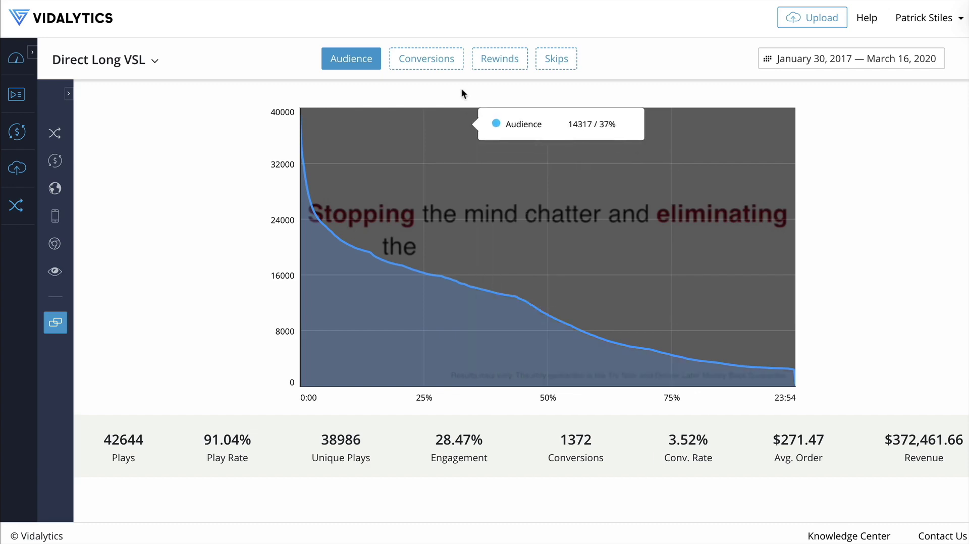
{"action": "left_click", "coordinate": [442, 67]}
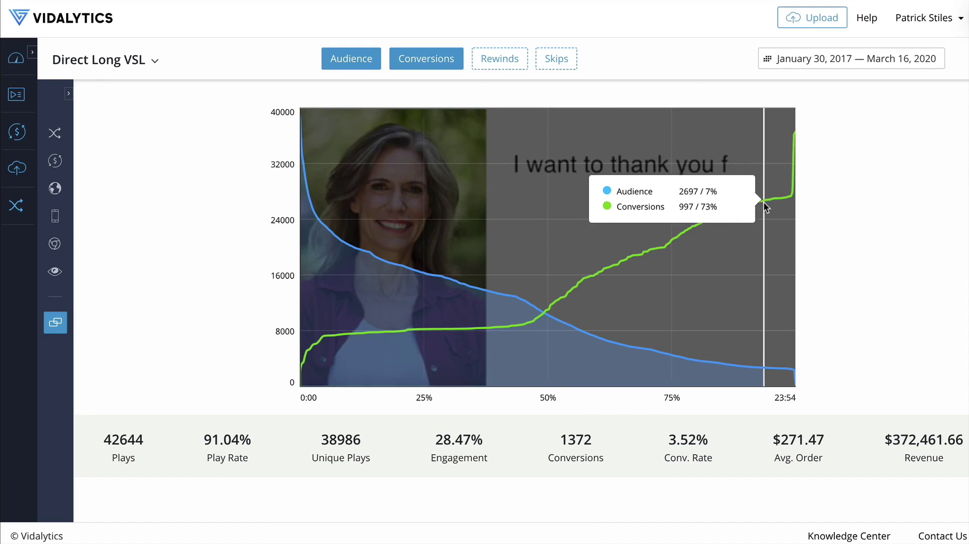
Step: Segment the Direct Long VSL graph by Converted and hide the Conversions curves so only Audience is plotted
{"action": "left_click", "coordinate": [70, 93]}
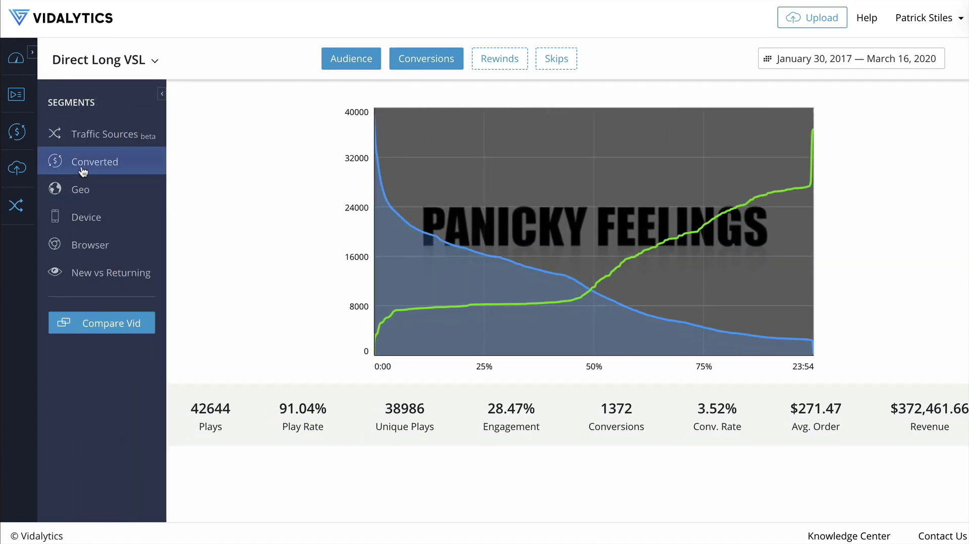
{"action": "left_click", "coordinate": [84, 169]}
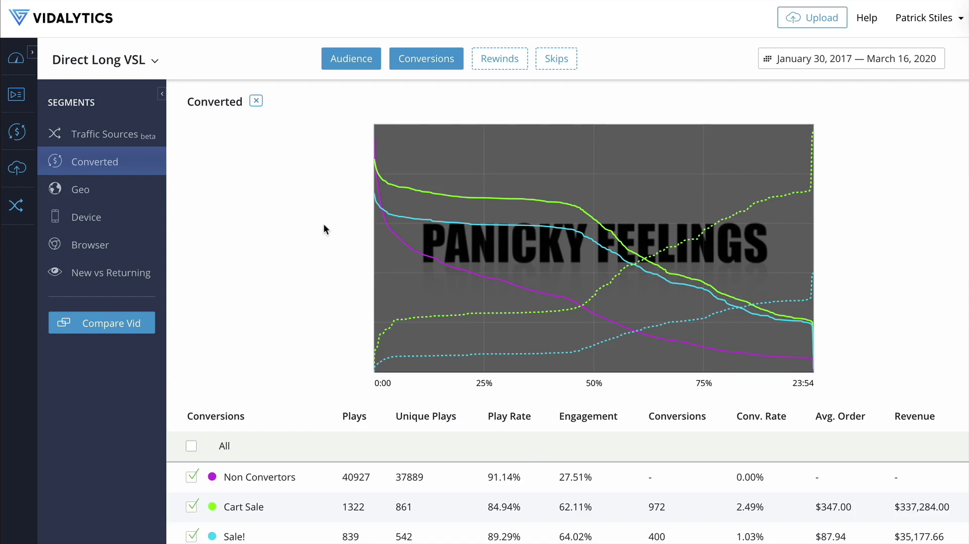
{"action": "left_click", "coordinate": [448, 60]}
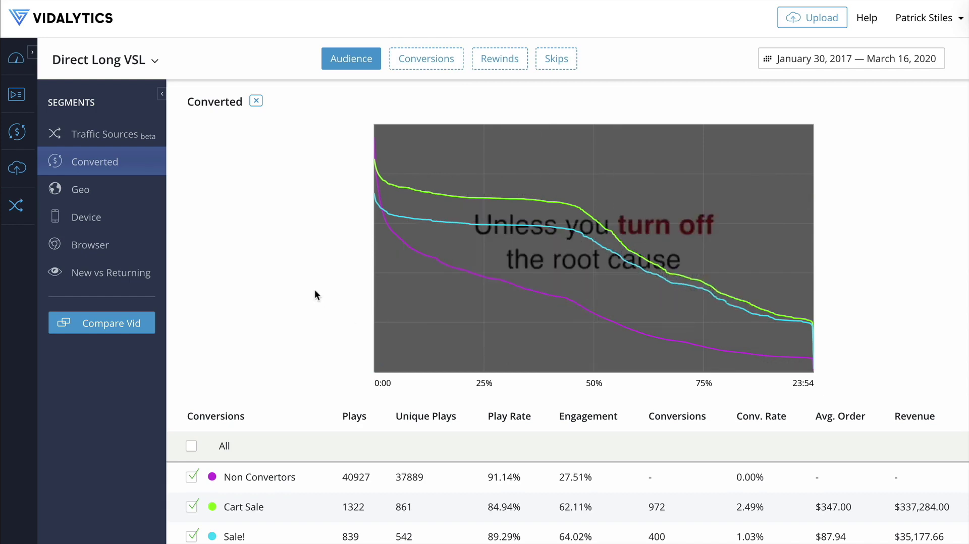
Step: Compare the segment curves with and without Sale!, leaving only Non Convertors and Cart Sale plotted
{"action": "scroll", "coordinate": [314, 289], "scroll_direction": "down", "scroll_amount": 2}
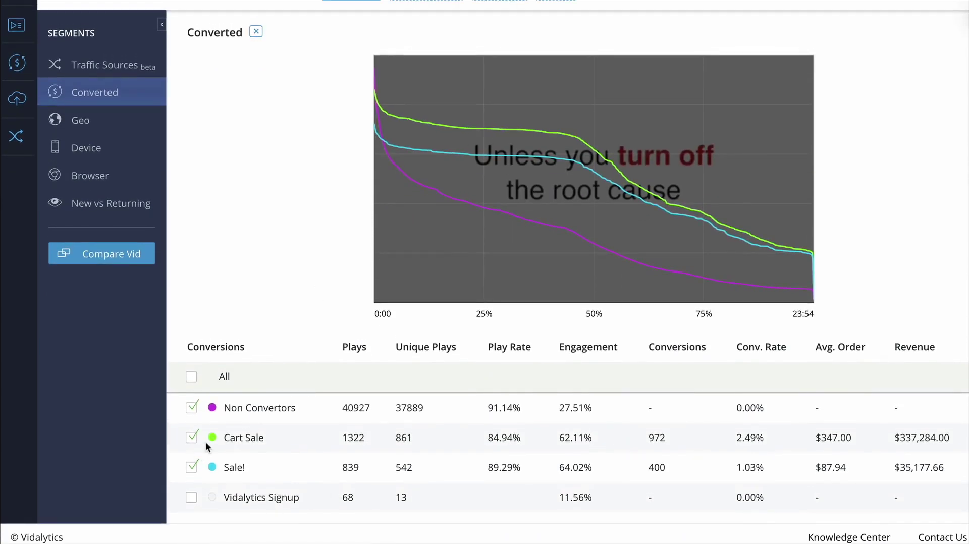
{"action": "left_click", "coordinate": [192, 468]}
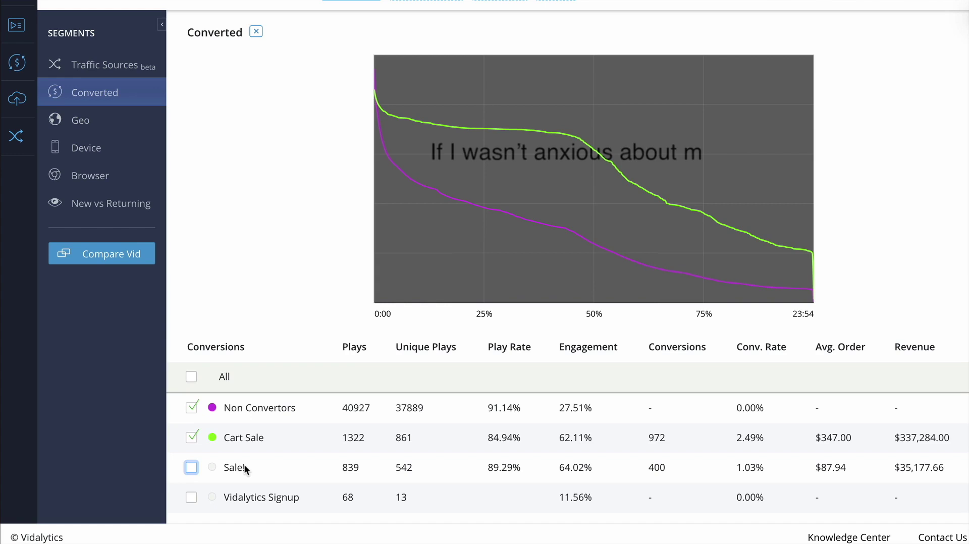
{"action": "left_click", "coordinate": [191, 467]}
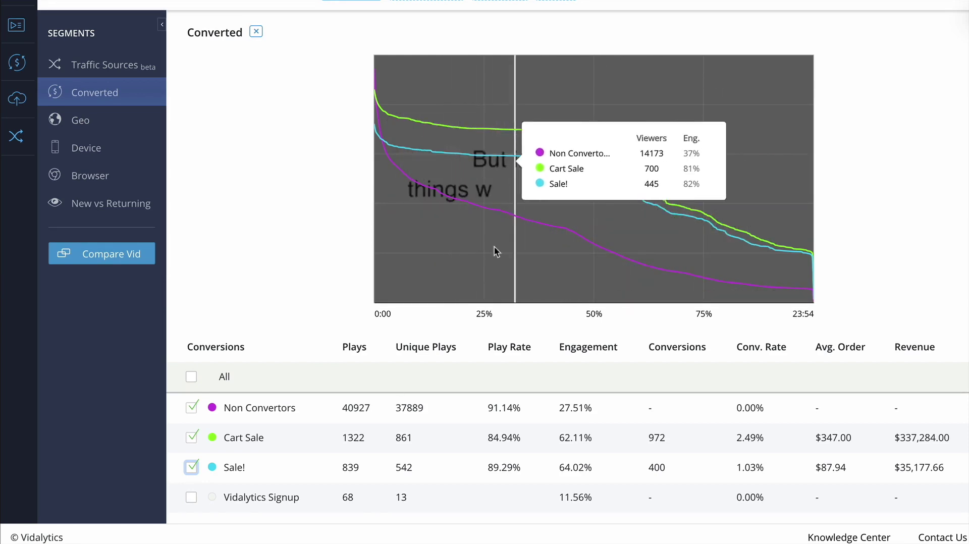
{"action": "left_click", "coordinate": [191, 467]}
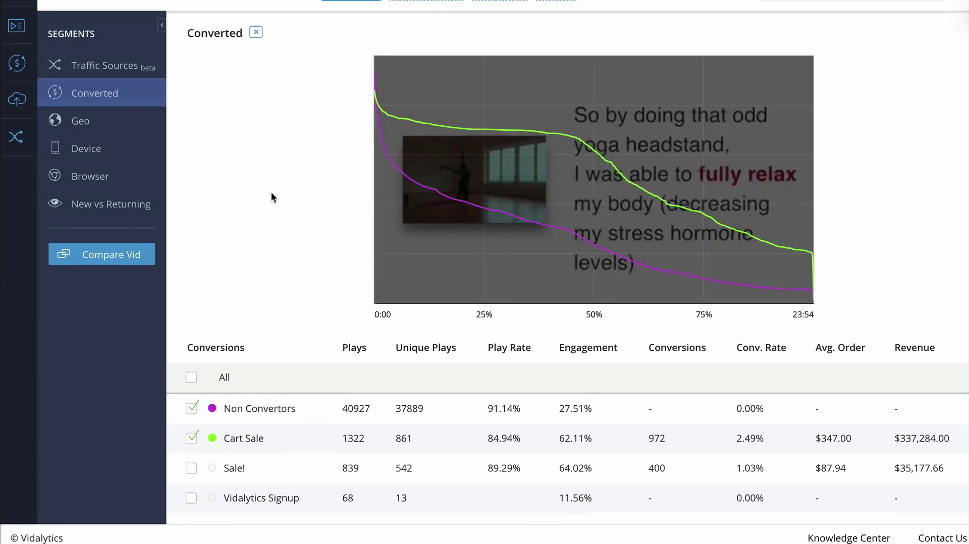
{"action": "scroll", "coordinate": [271, 195], "scroll_direction": "up", "scroll_amount": 2}
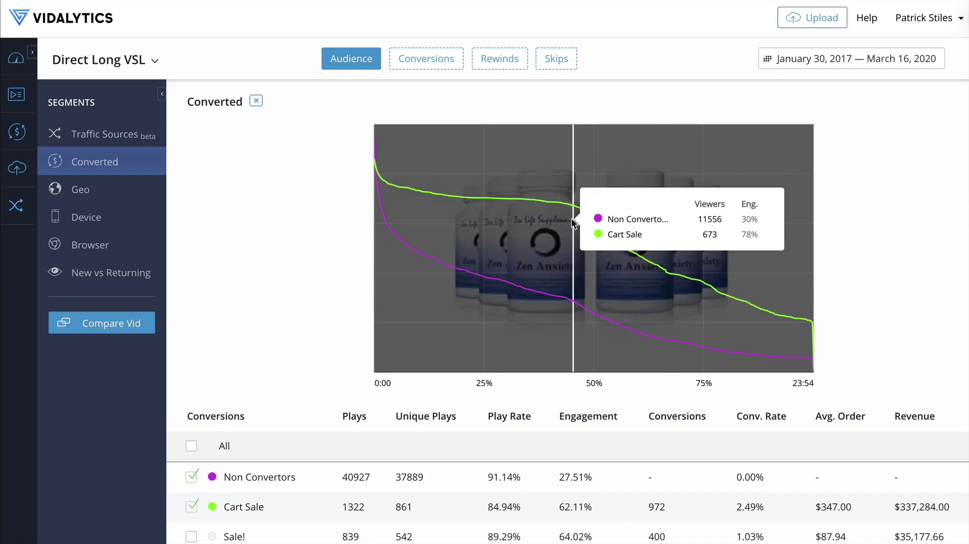
Step: Compare the graph with and without Cart Sale, and examine the Non Convertors drop-off curve alone
{"action": "left_click", "coordinate": [191, 507]}
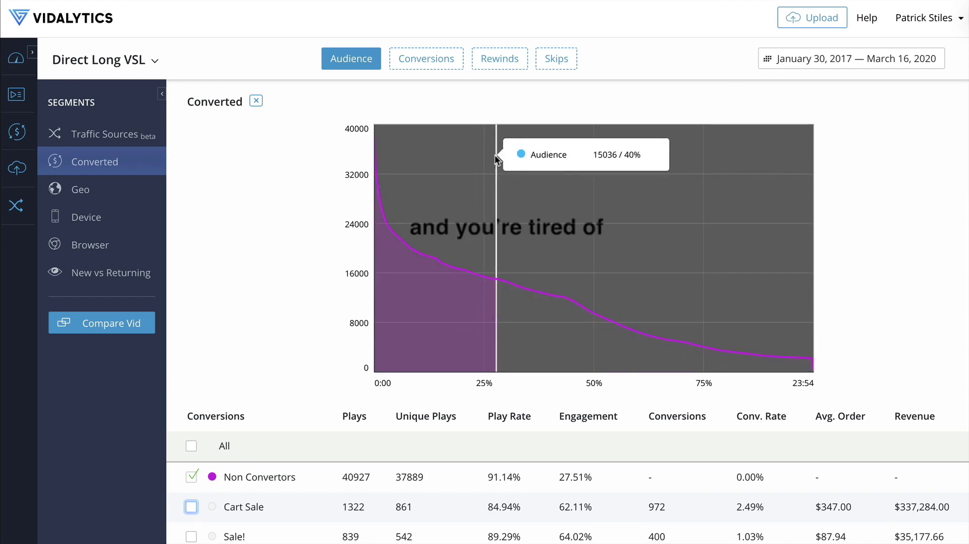
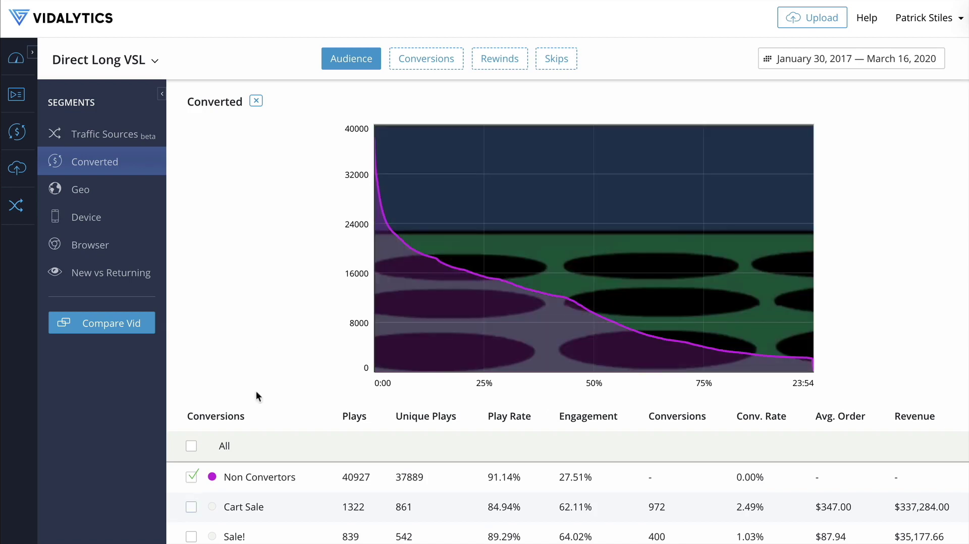
{"action": "left_click", "coordinate": [195, 504]}
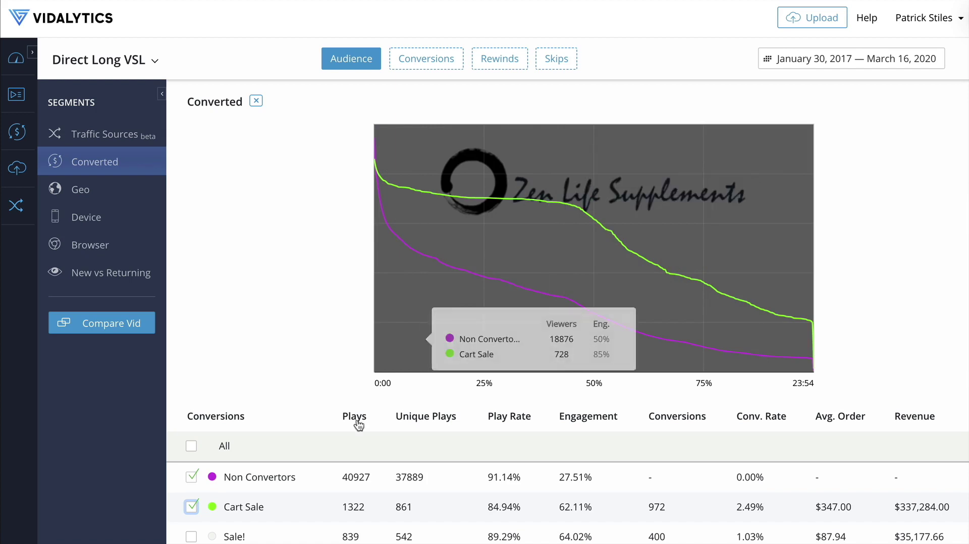
{"action": "left_click", "coordinate": [191, 506]}
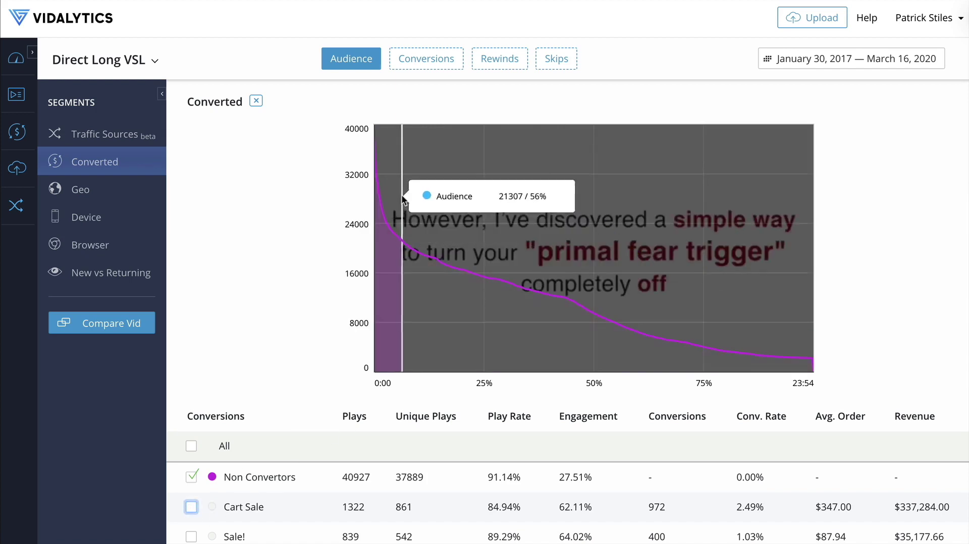
{"action": "mouse_move", "coordinate": [444, 207]}
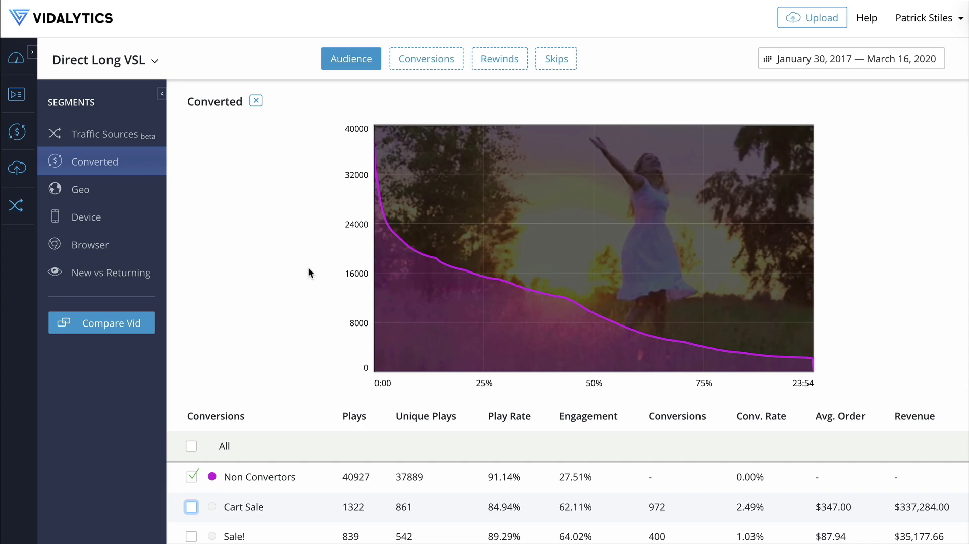
Step: Go to the Conversions page and start a new conversion named "My first conversion"
{"action": "left_click", "coordinate": [34, 49]}
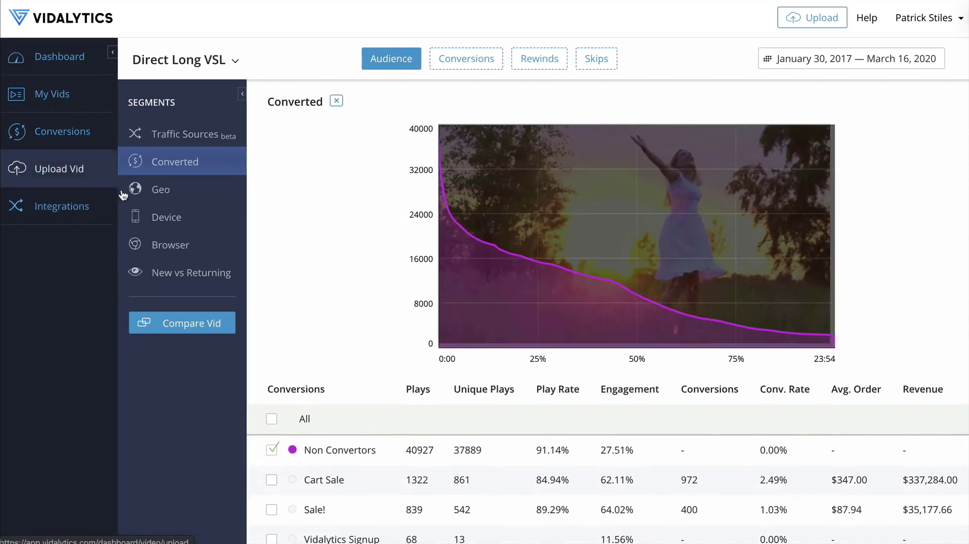
{"action": "left_click", "coordinate": [61, 138]}
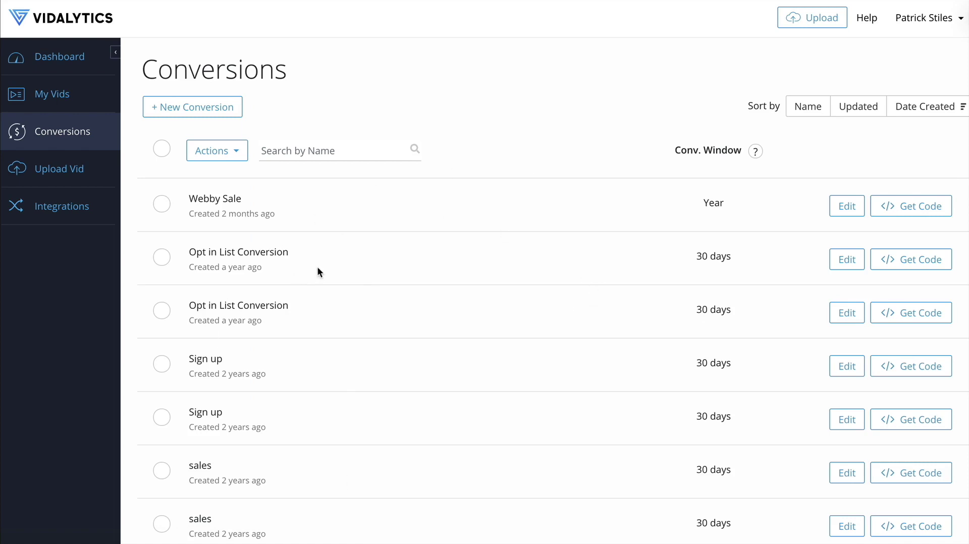
{"action": "left_click", "coordinate": [176, 110]}
{"action": "left_click", "coordinate": [437, 85]}
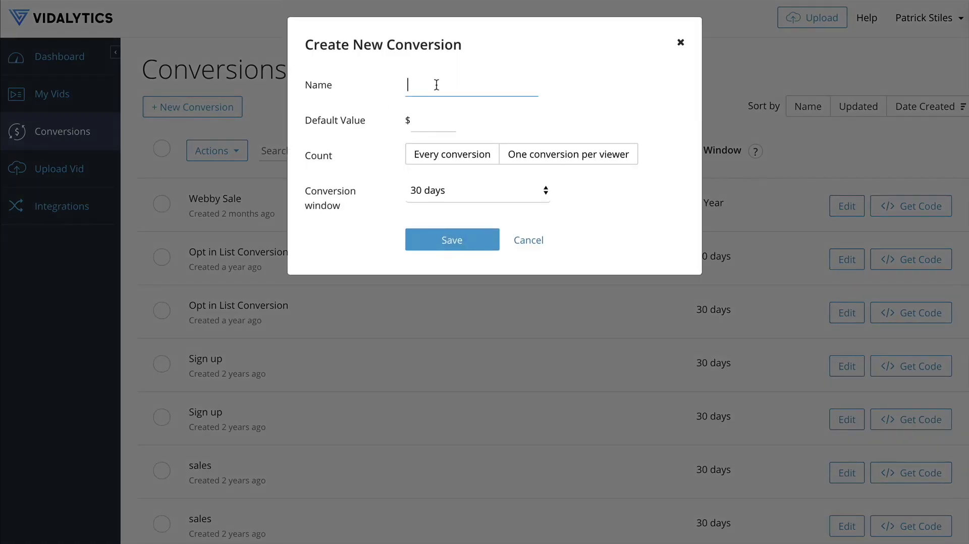
{"action": "type", "text": "My first conversion"}
{"action": "key", "text": "Tab"}
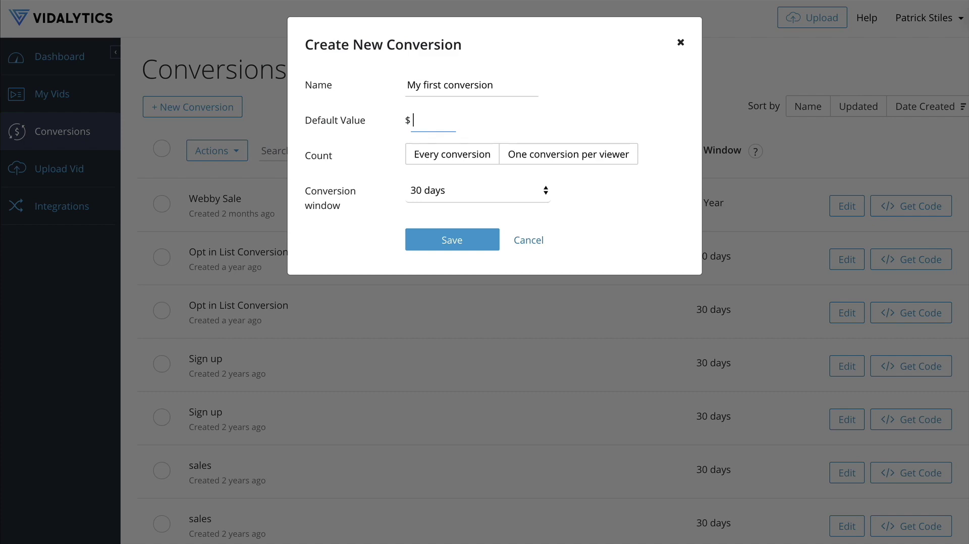
Step: Set the new conversion's default value to $87 and count one conversion per viewer
{"action": "type", "text": "50"}
{"action": "key", "text": "BackSpace"}
{"action": "key", "text": "BackSpace"}
{"action": "type", "text": "87"}
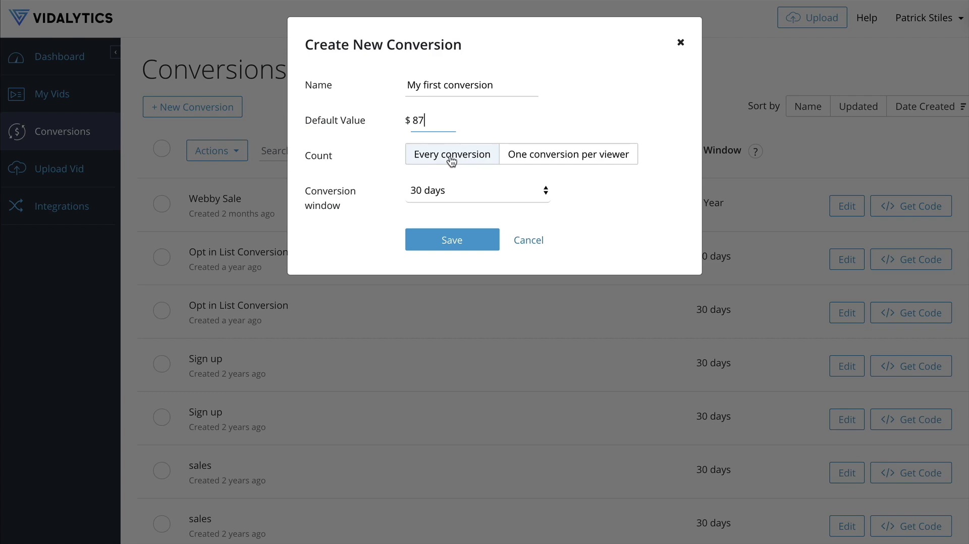
{"action": "left_click", "coordinate": [609, 158]}
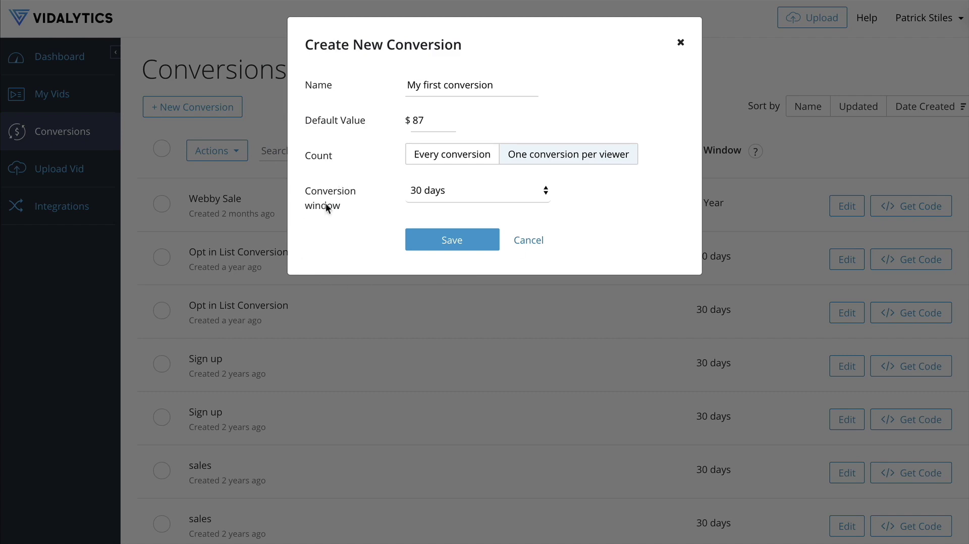
Step: Set the conversion window to 60 days and save the new conversion
{"action": "left_click", "coordinate": [466, 197]}
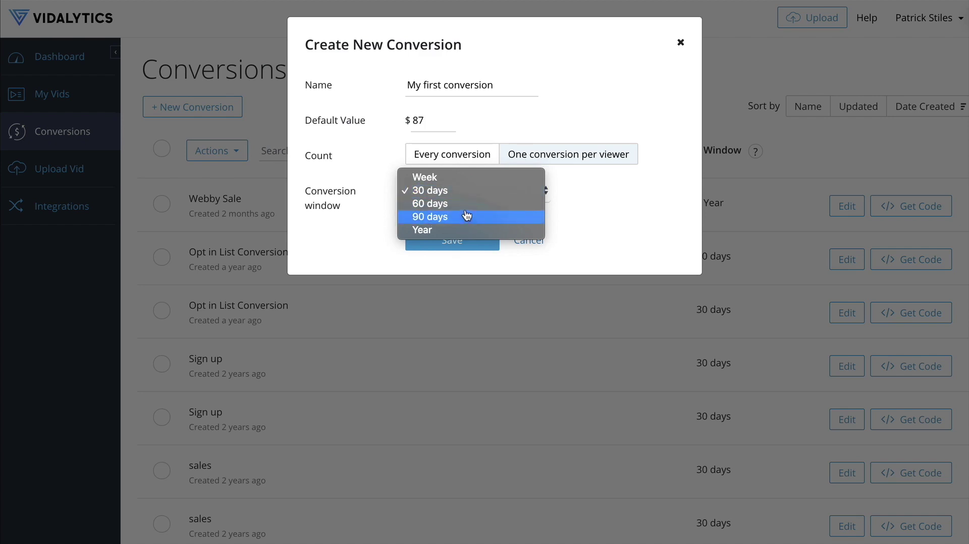
{"action": "left_click", "coordinate": [466, 204]}
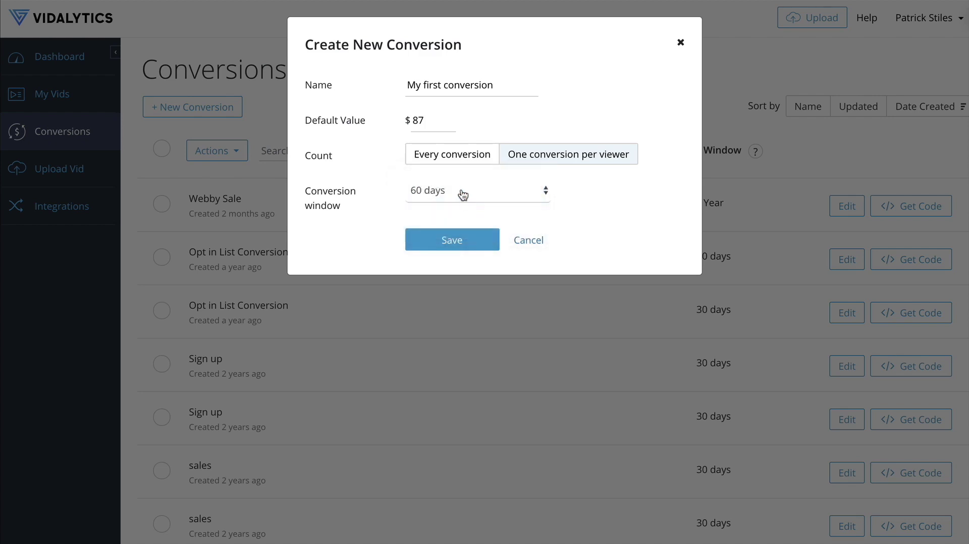
{"action": "left_click", "coordinate": [470, 243]}
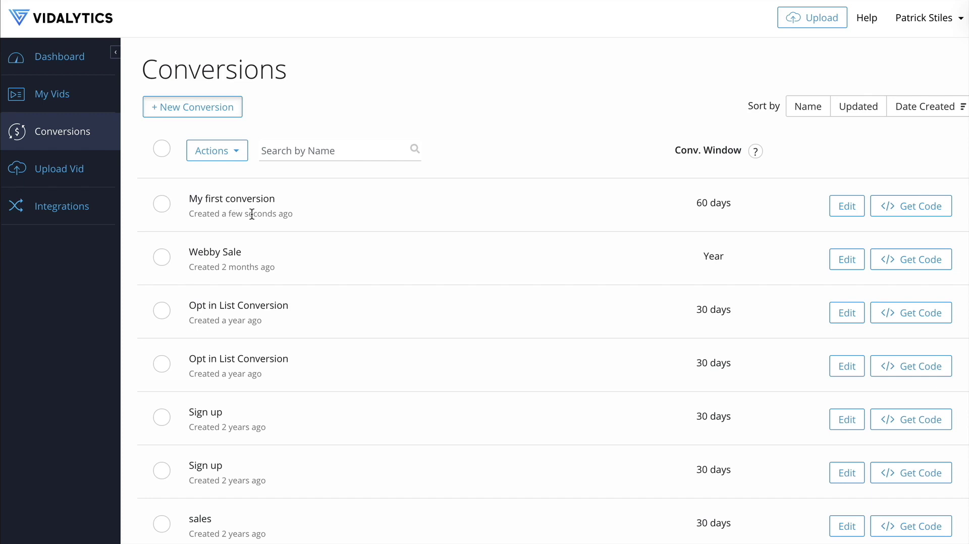
Step: Reverse the creation-date sort order and restore it, and filter the conversions by the name "my first"
{"action": "left_click", "coordinate": [909, 114]}
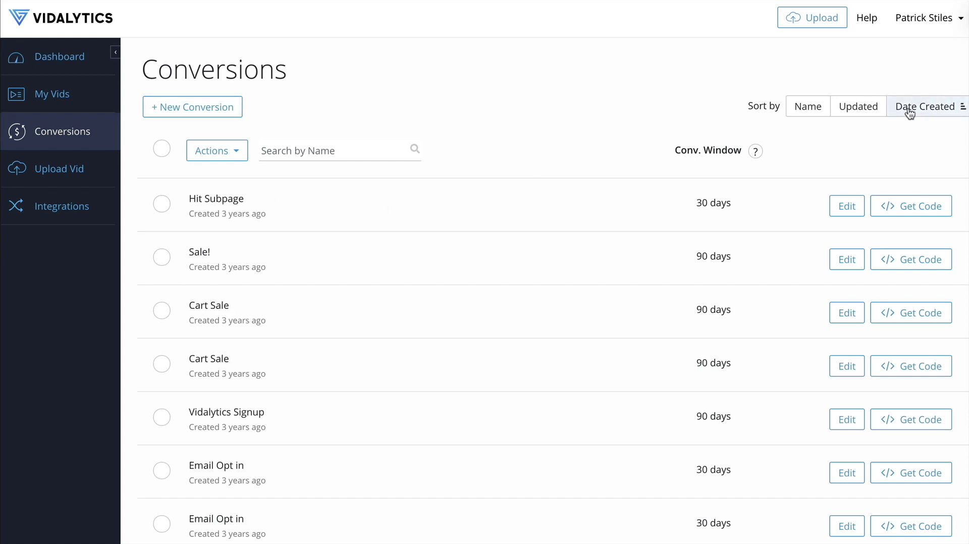
{"action": "left_click", "coordinate": [909, 113]}
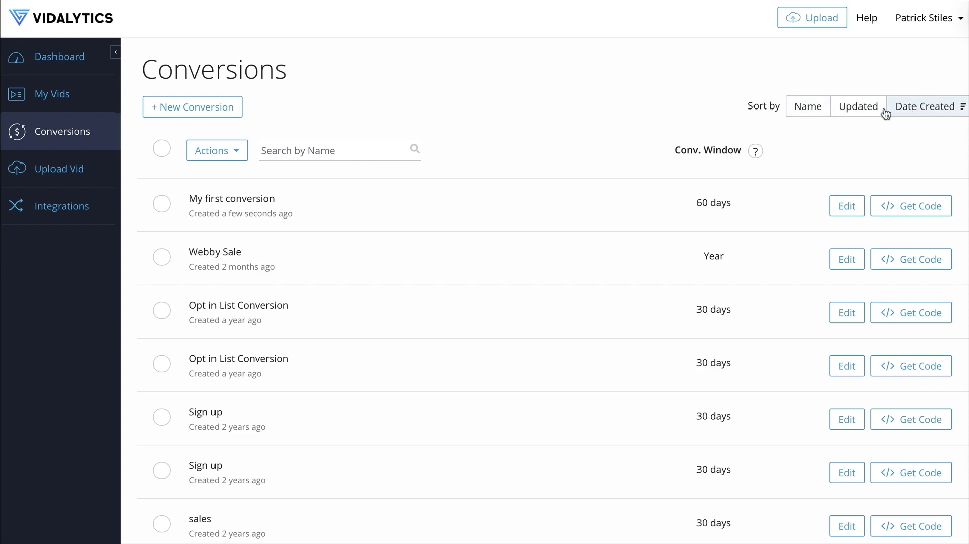
{"action": "left_click", "coordinate": [329, 151]}
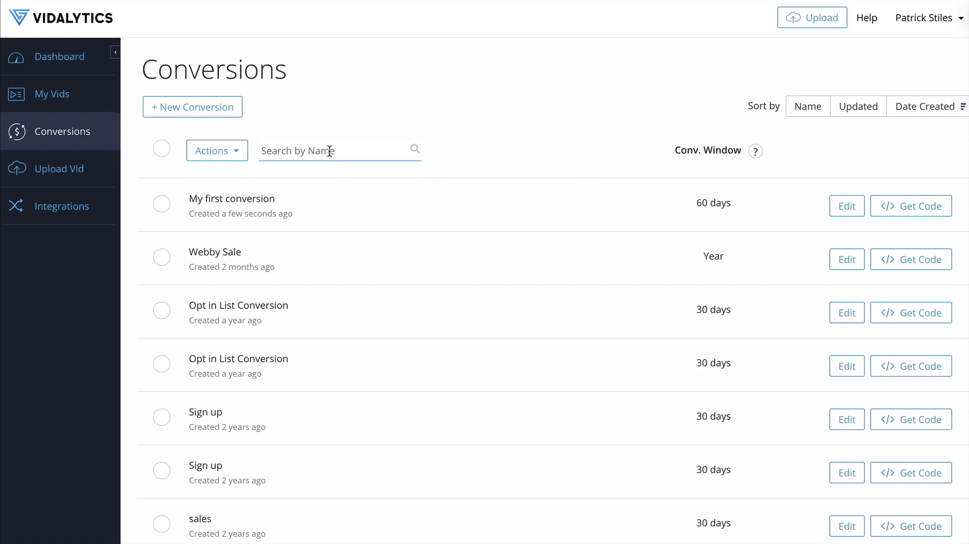
{"action": "type", "text": "my first"}
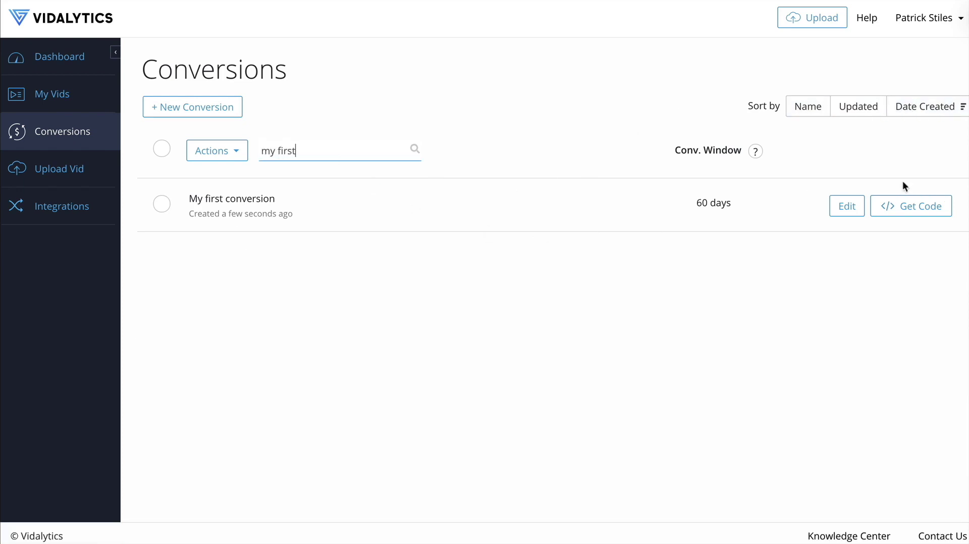
Step: Open and close the settings of My first conversion, and copy its conversion code to the clipboard
{"action": "left_click", "coordinate": [847, 207]}
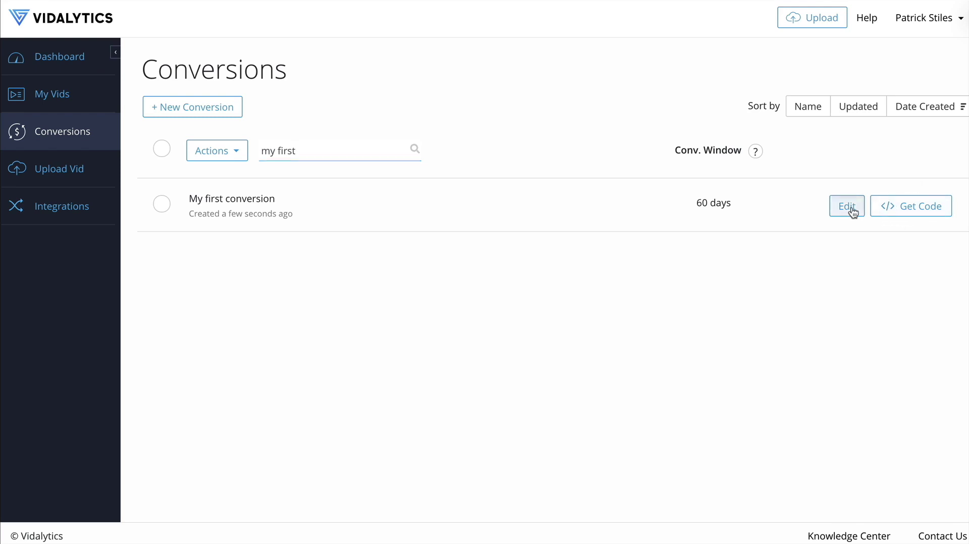
{"action": "left_click", "coordinate": [538, 241]}
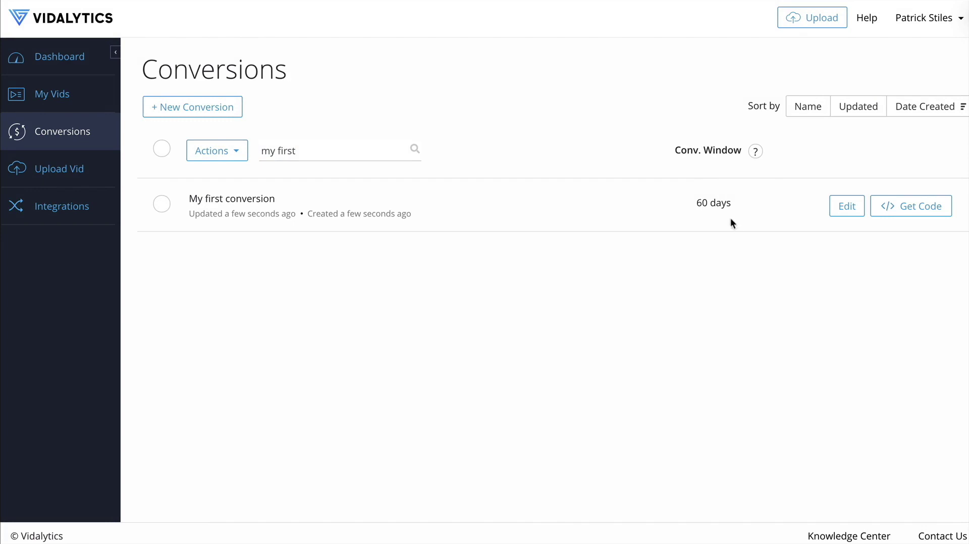
{"action": "left_click", "coordinate": [908, 207]}
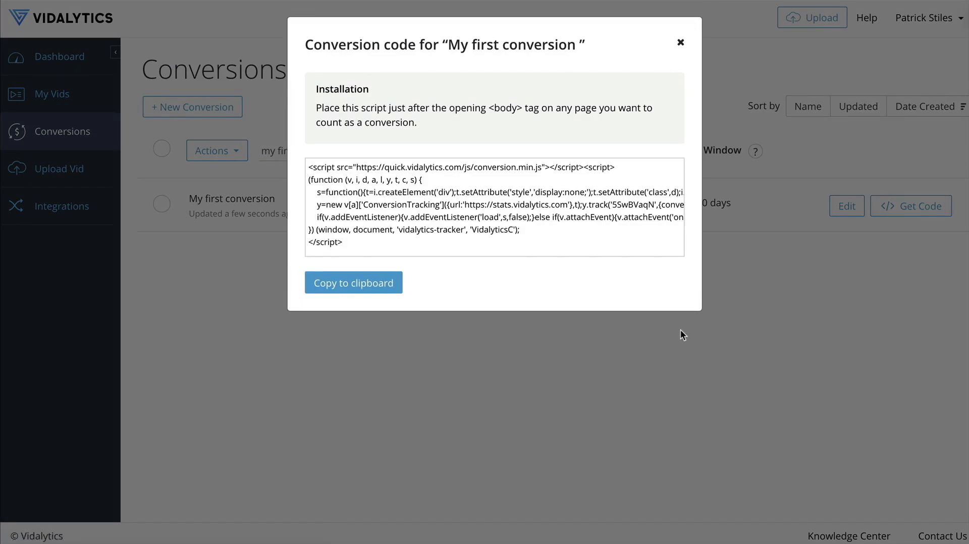
{"action": "left_click", "coordinate": [346, 292]}
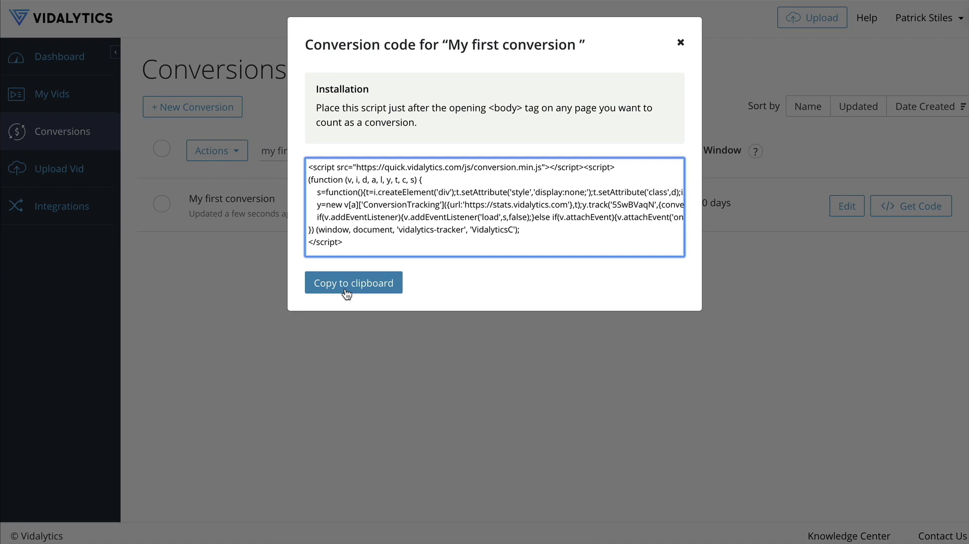
{"action": "left_click", "coordinate": [346, 291]}
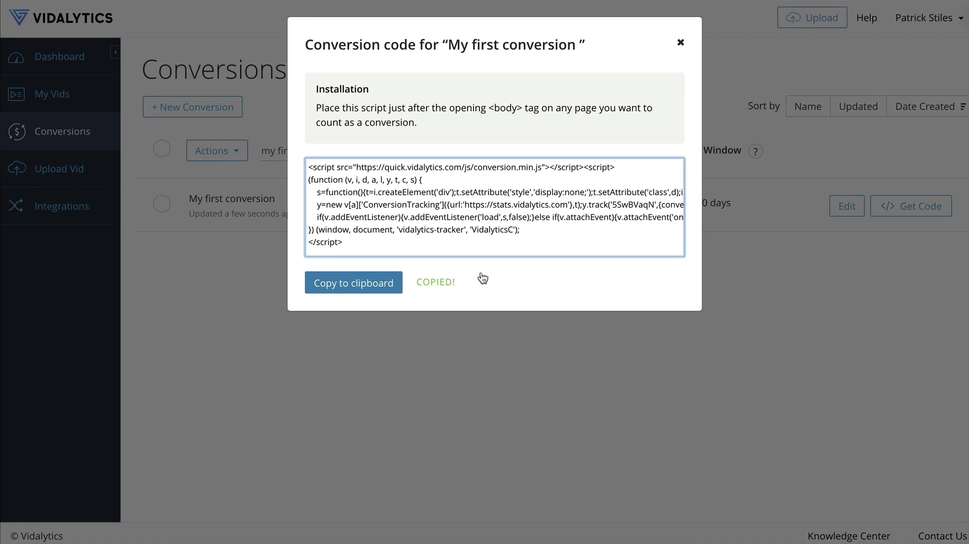
{"action": "left_click", "coordinate": [680, 45]}
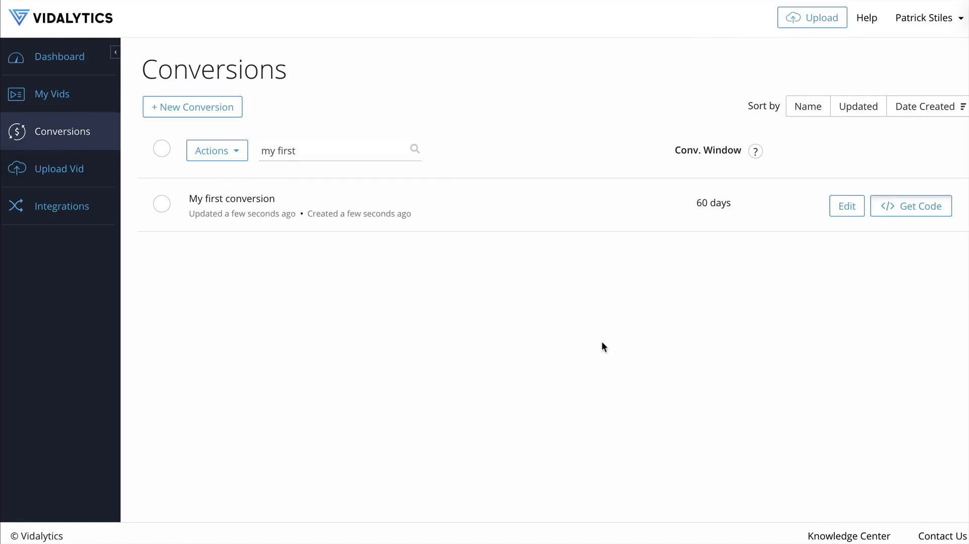